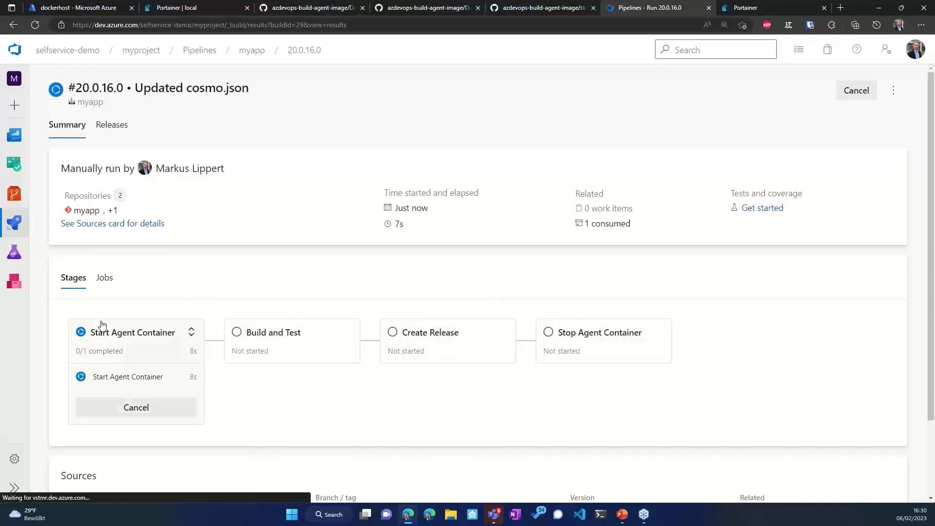
Open the COSMO Create Build Agent Container log in the Start Agent Container stage and examine its POST request URL.
left_click(144, 334)
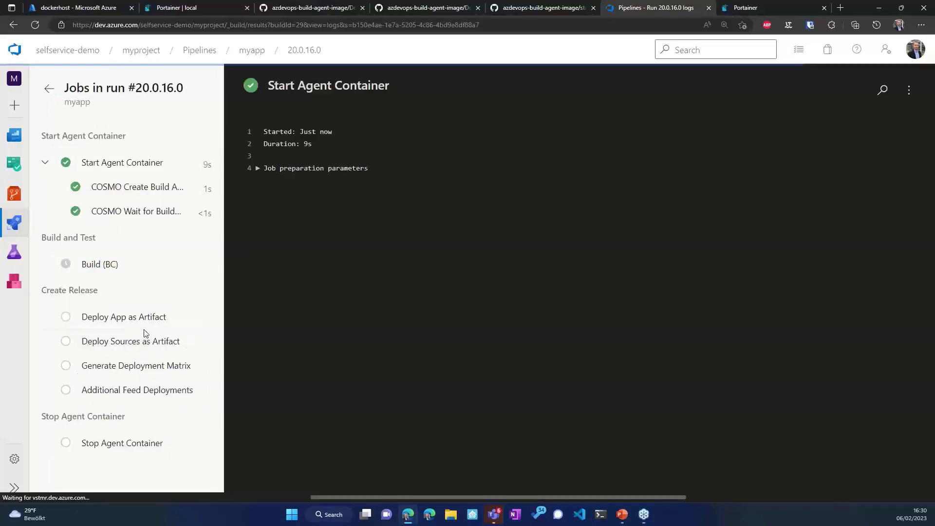
left_click(123, 189)
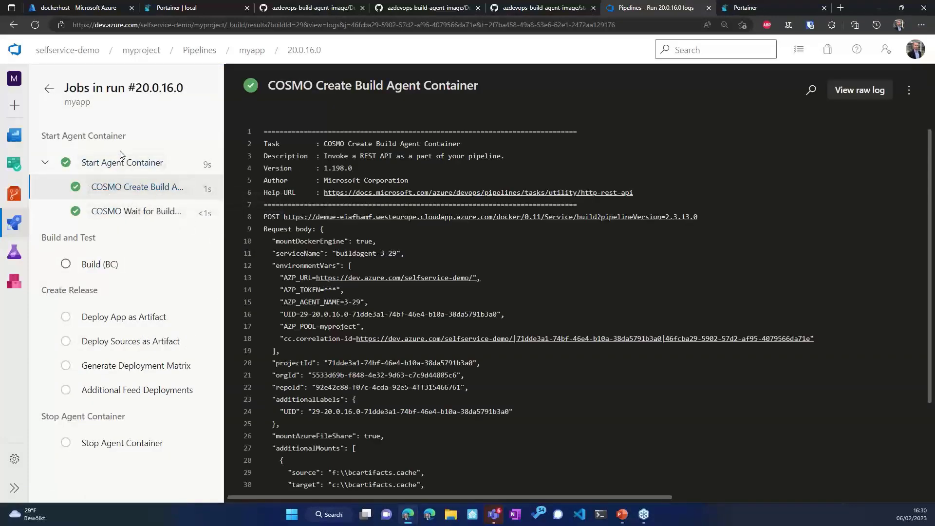
left_click_drag(272, 216, 702, 219)
left_click(688, 229)
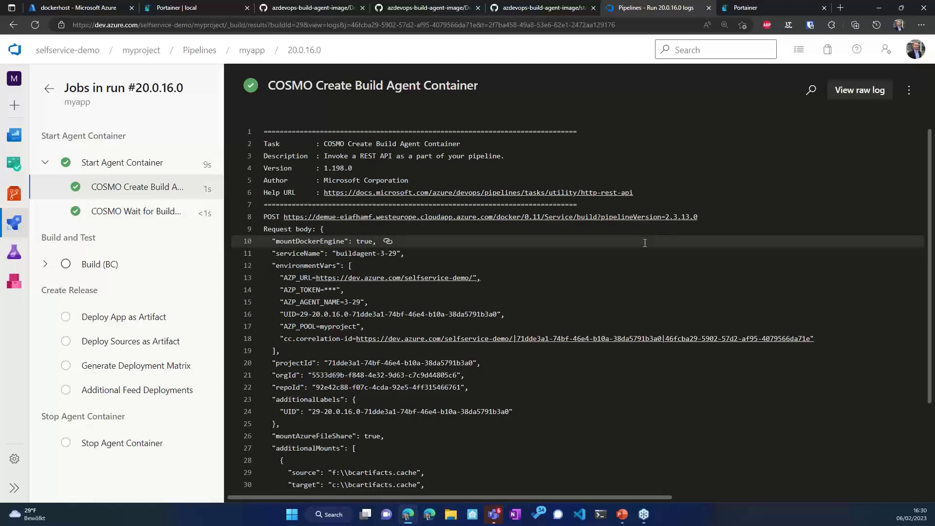
Examine the request body's environment variables, mounts and build agent image in the log, and reload the run page.
scroll(341, 288, "down", 2)
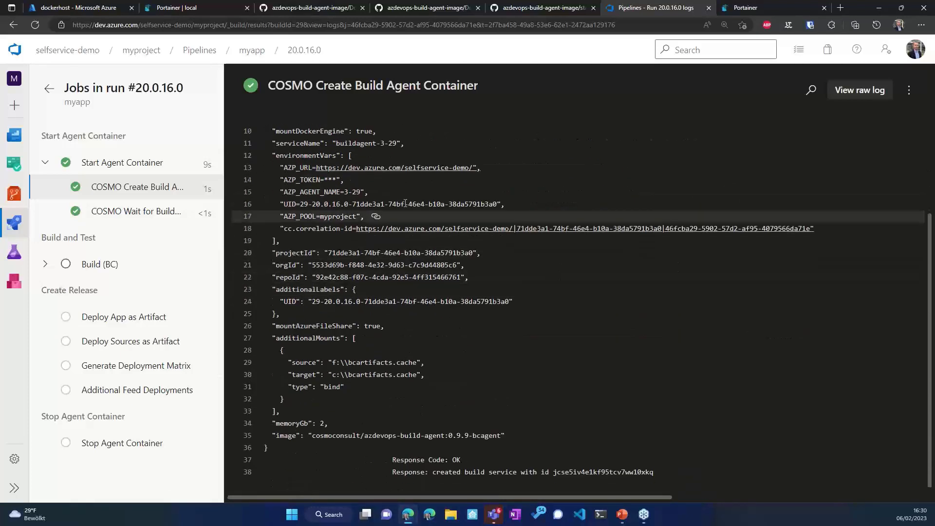
scroll(274, 226, "up", 1)
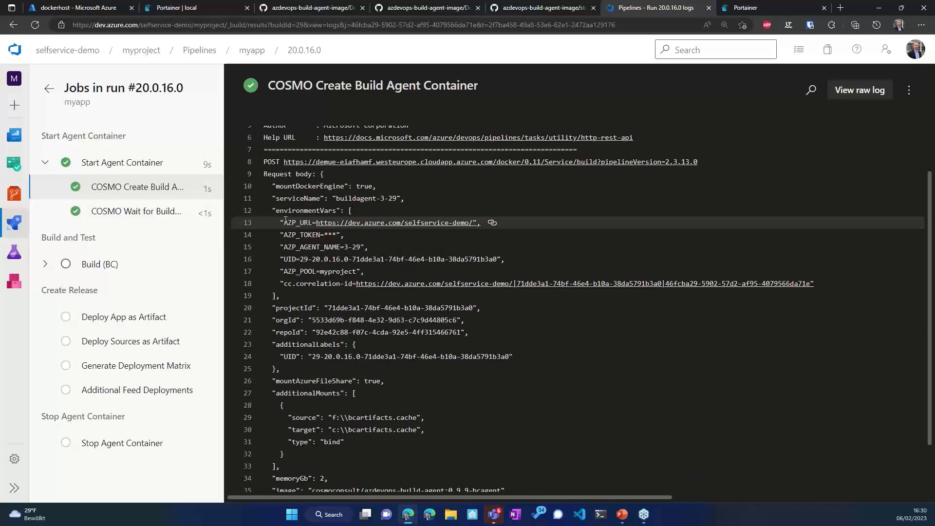
scroll(289, 221, "down", 1)
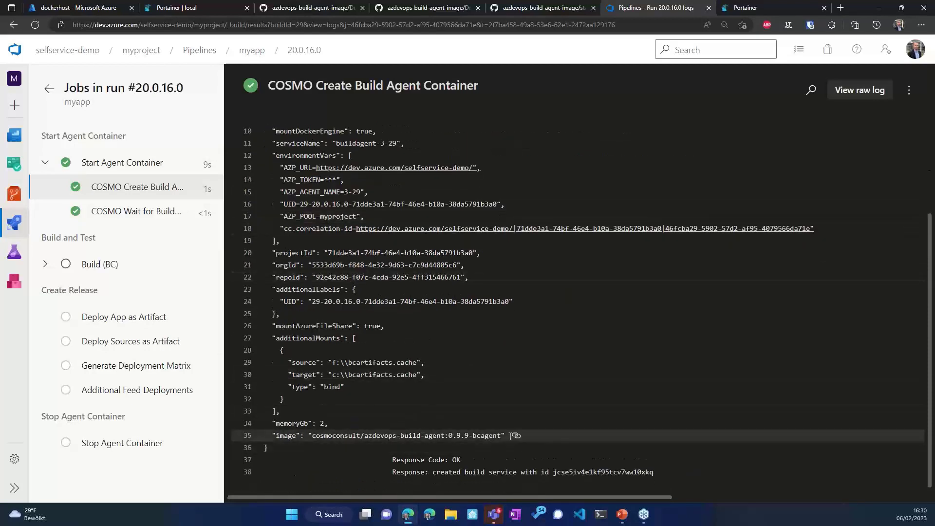
left_click_drag(502, 436, 302, 437)
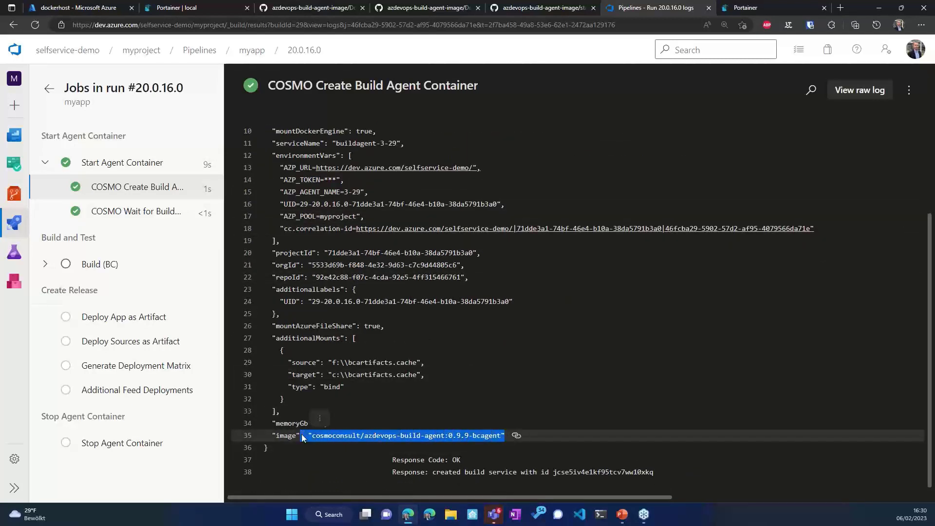
left_click(293, 435)
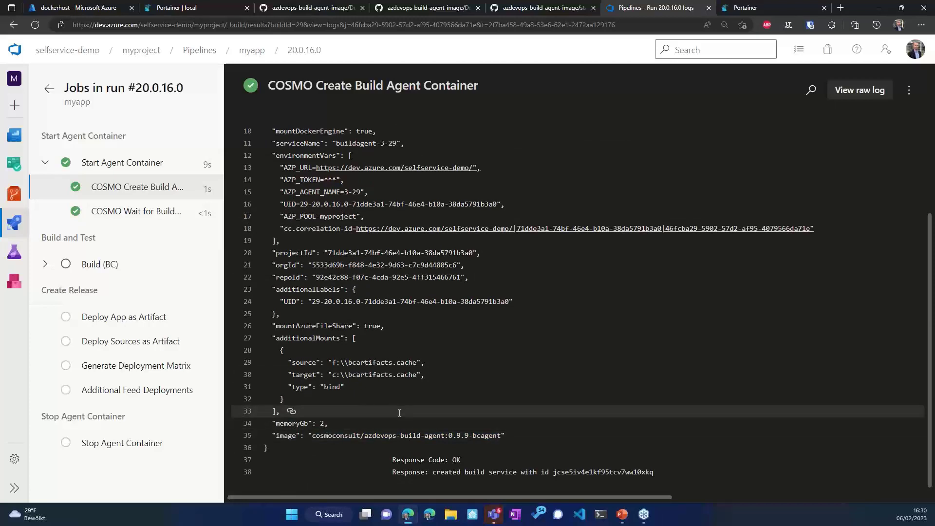
scroll(400, 412, "up", 1)
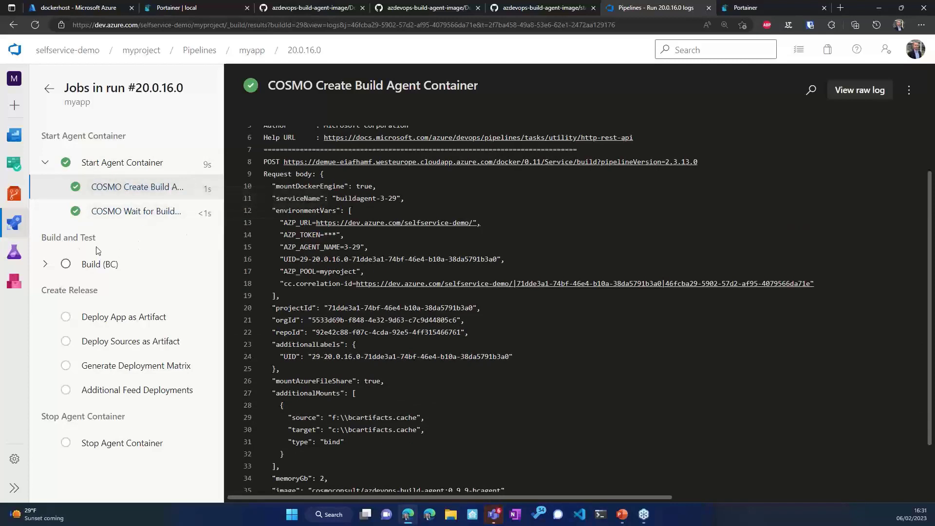
key("F5")
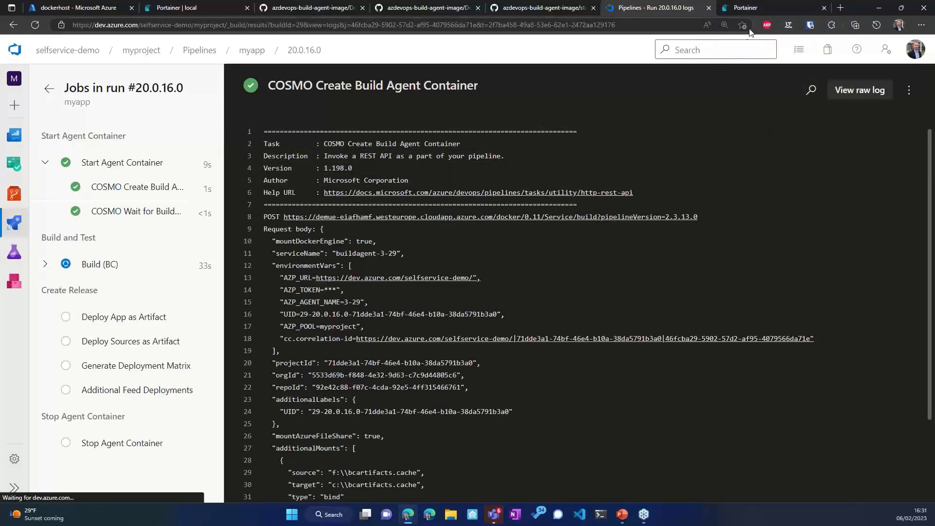
Switch to Portainer and open the service list of the primary environment at a readable zoom level.
left_click(750, 7)
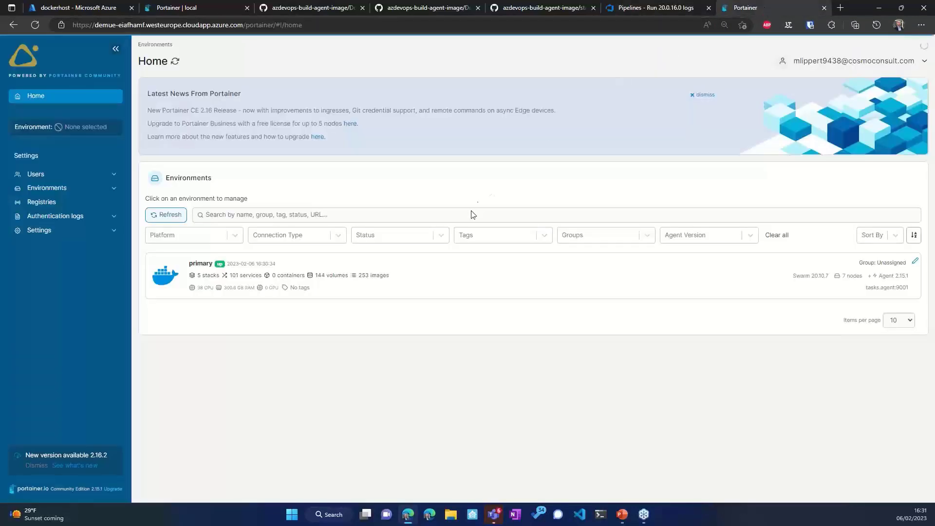
left_click(436, 270)
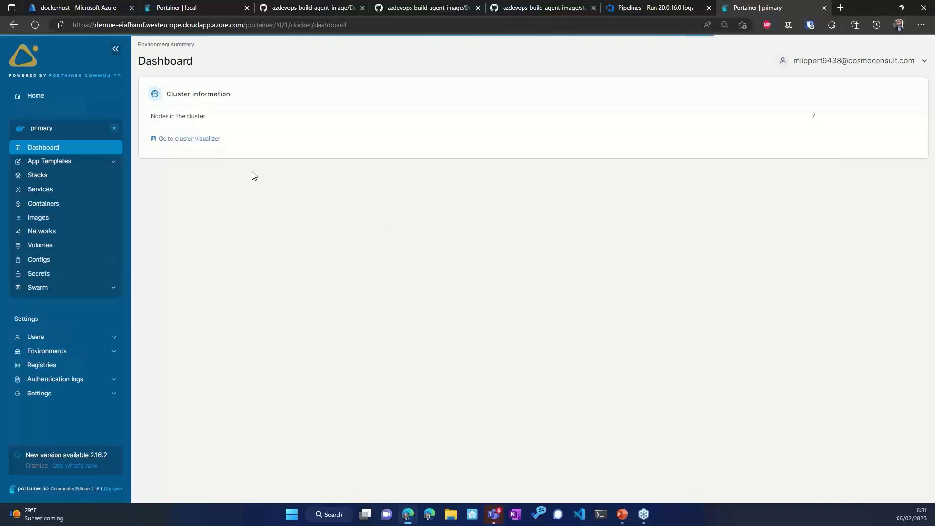
key("ctrl+plus")
key("ctrl+plus")
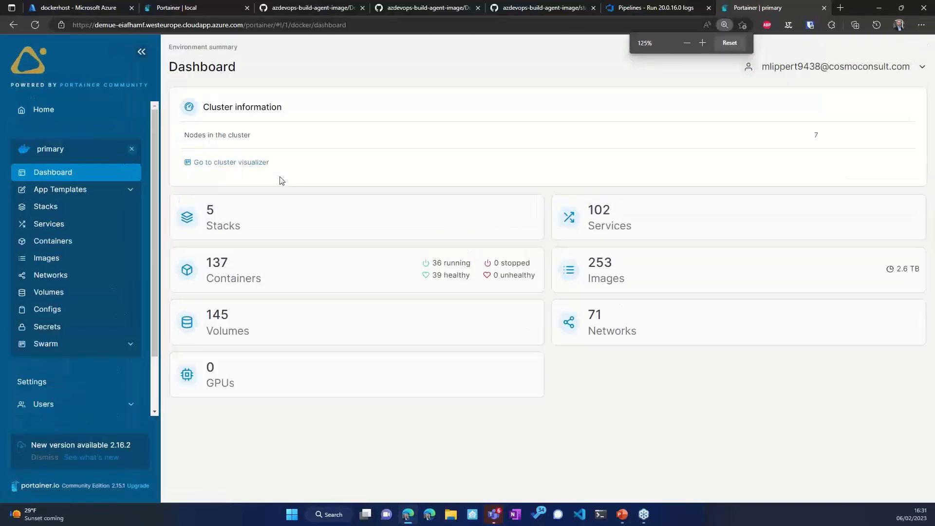
left_click(87, 249)
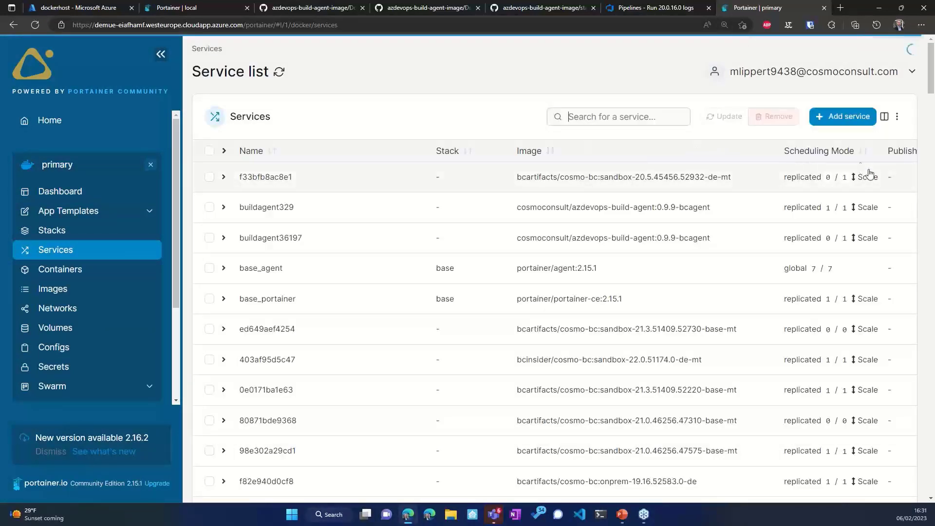
key("ctrl+minus")
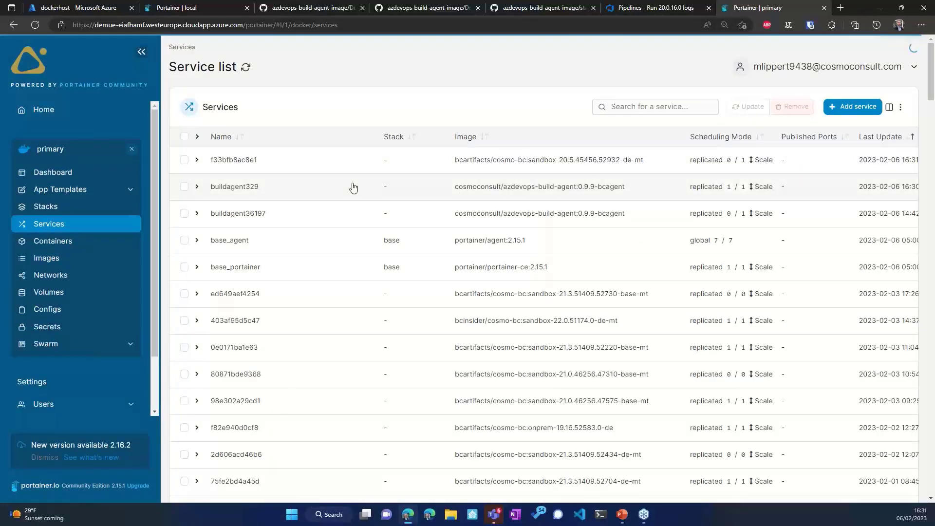
Open the logs of the buildagent329 service's task and highlight the agent configuration and "Running job: Build (BC)" lines.
left_click(318, 190)
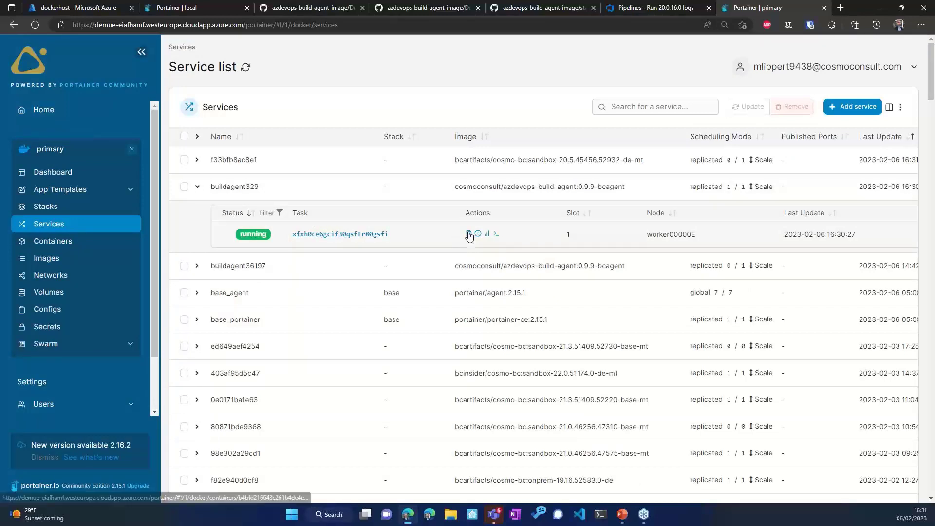
left_click(469, 234)
scroll(694, 166, "down", 2)
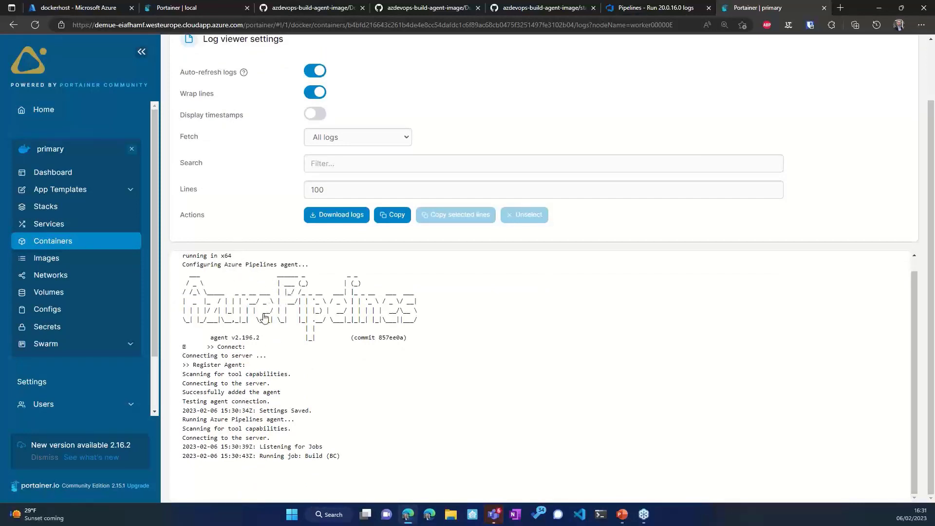
scroll(254, 296, "up", 1)
left_click(209, 278)
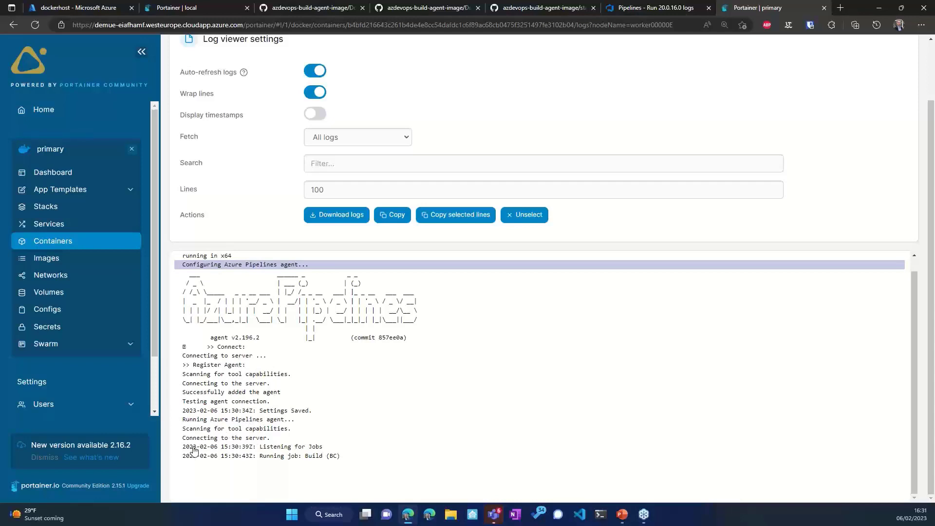
left_click_drag(347, 460, 284, 460)
left_click(314, 457)
Open the buildagent329 container's details and view its image, command and environment variables.
left_click(668, 7)
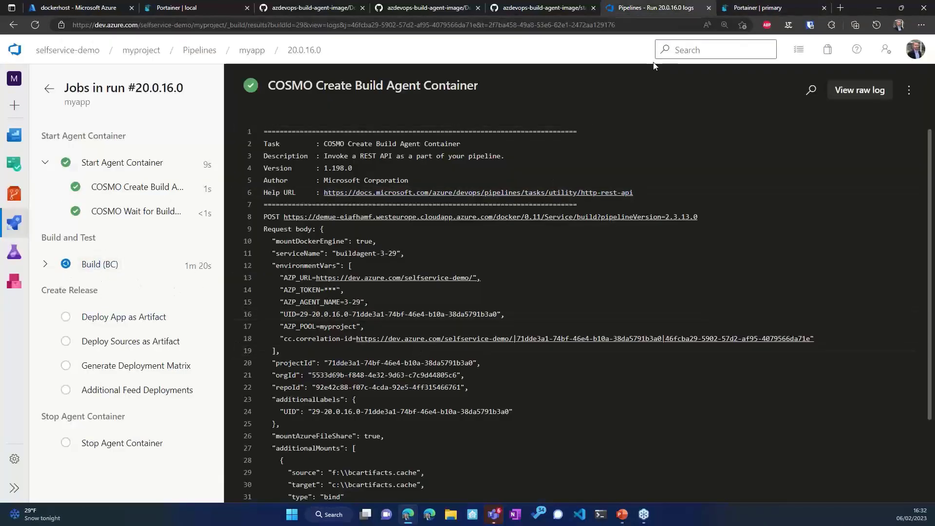
left_click(772, 6)
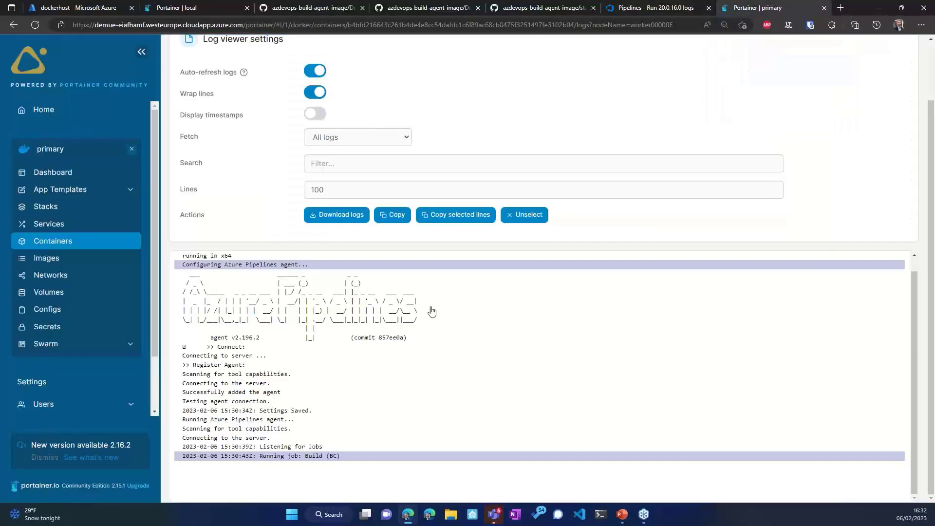
left_click(312, 47)
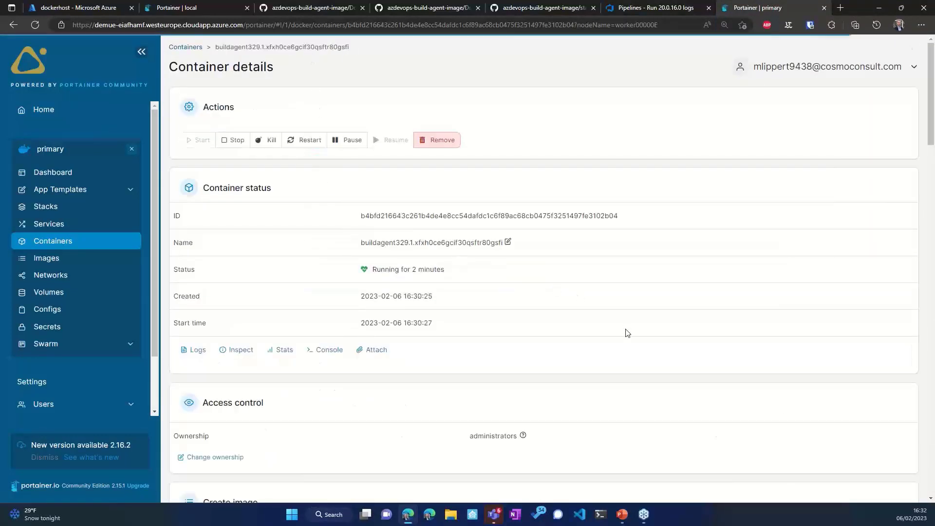
scroll(564, 307, "down", 3)
scroll(539, 284, "down", 10)
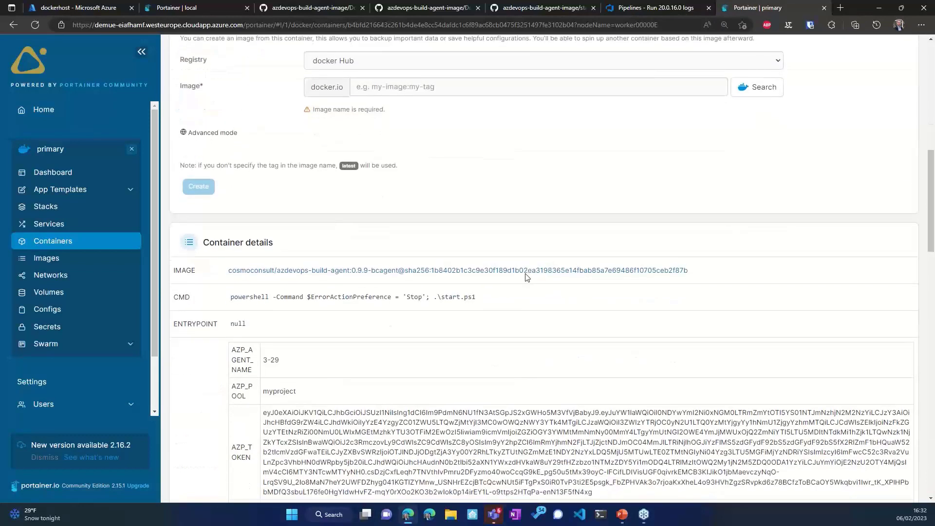
scroll(461, 250, "down", 3)
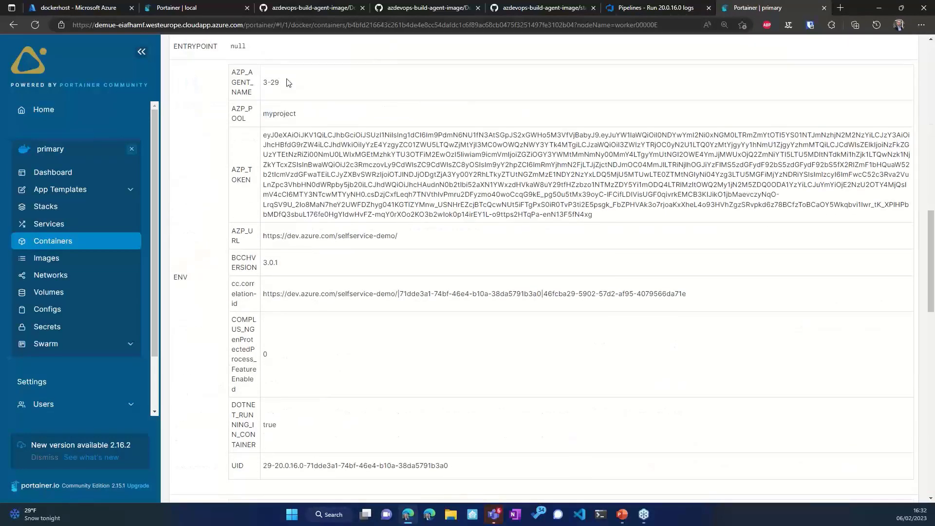
Examine the container's AZP_AGENT_NAME, AZP_POOL and AZP_URL environment variables.
left_click(322, 95)
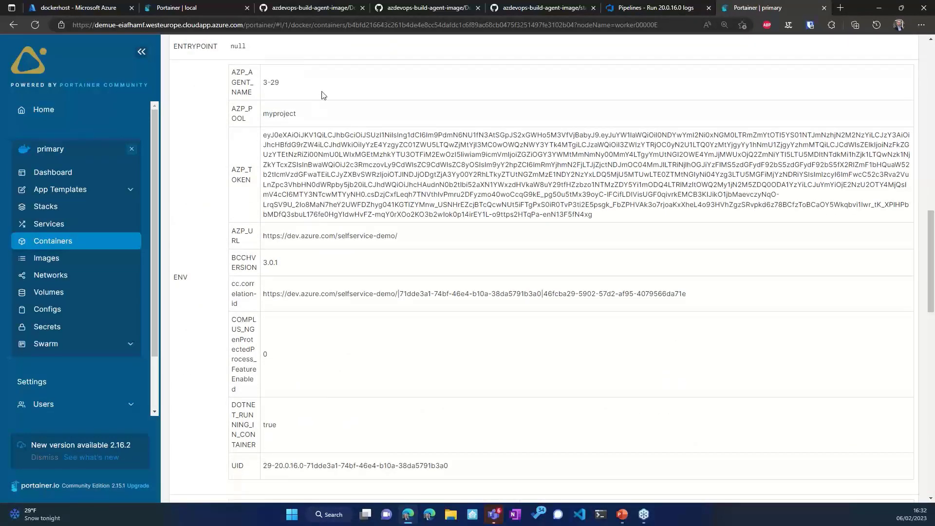
double_click(288, 113)
scroll(288, 194, "down", 1)
left_click_drag(399, 166, 263, 166)
left_click(383, 211)
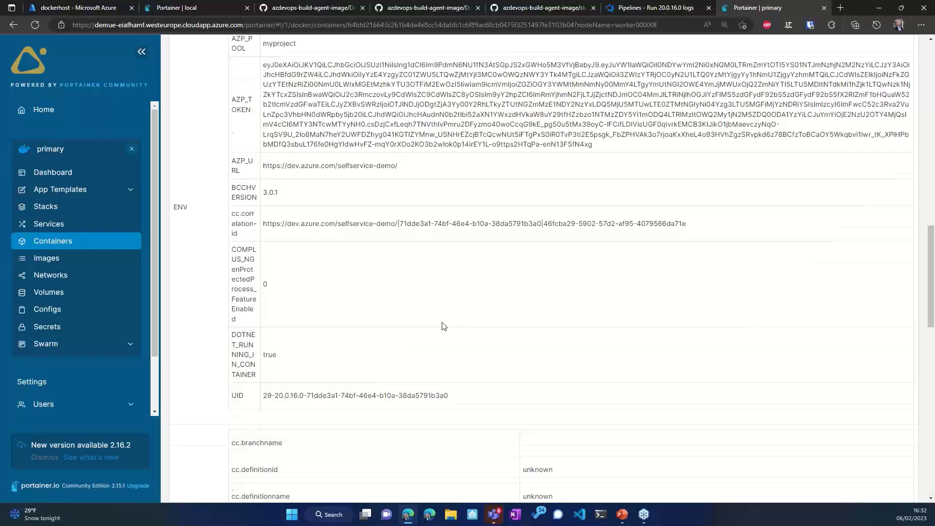
scroll(440, 321, "up", 2)
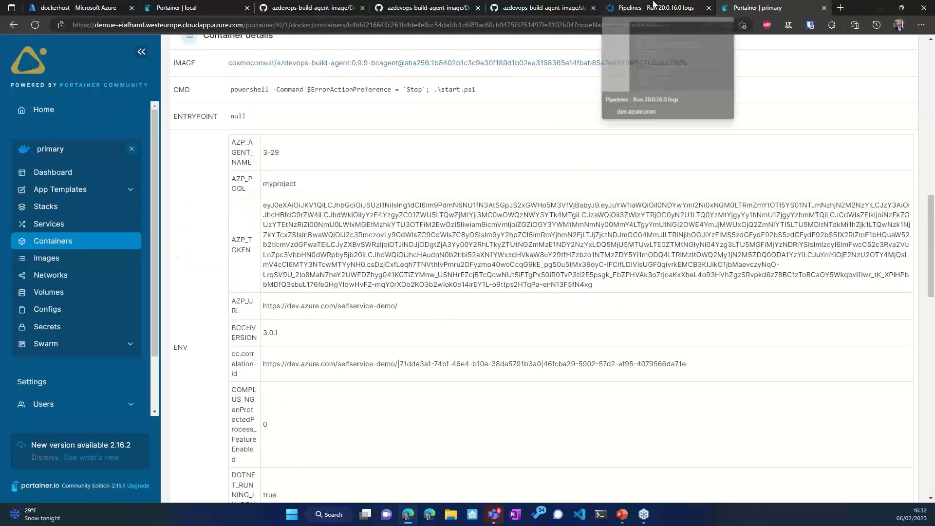
Switch to Azure DevOps and view the registered agents of the myproject agent pool in the project settings.
left_click(654, 5)
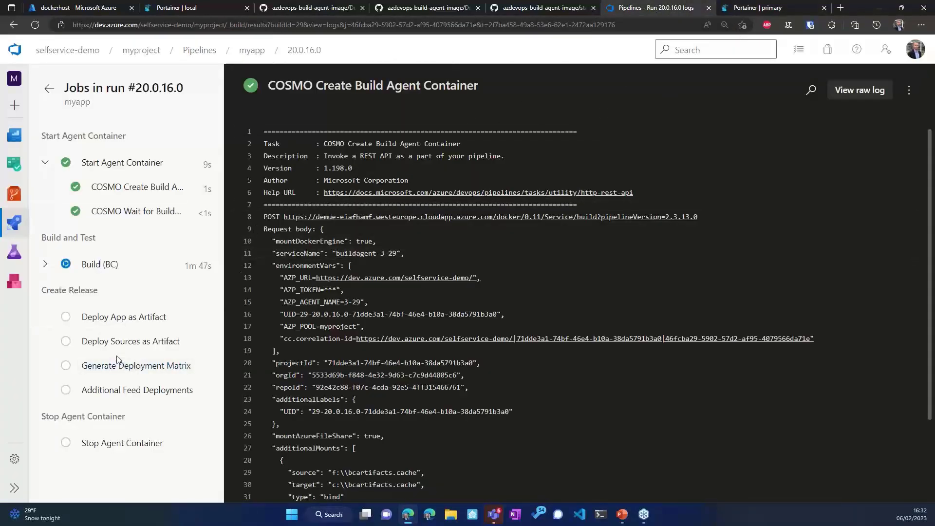
left_click(15, 458)
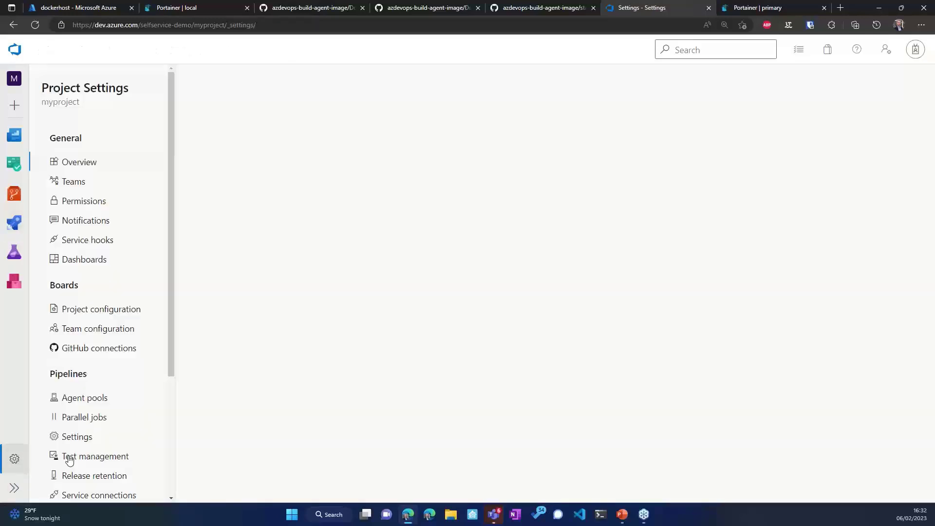
scroll(97, 365, "down", 1)
left_click(92, 327)
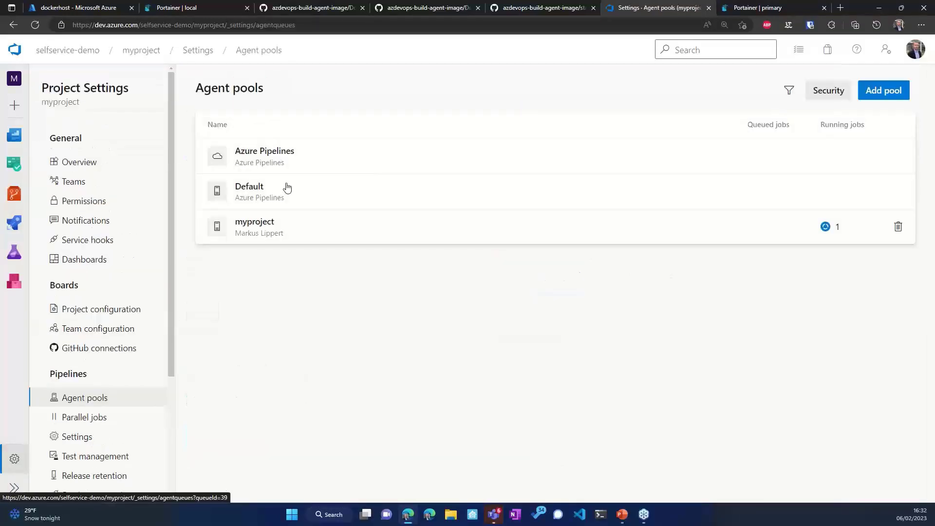
left_click(284, 220)
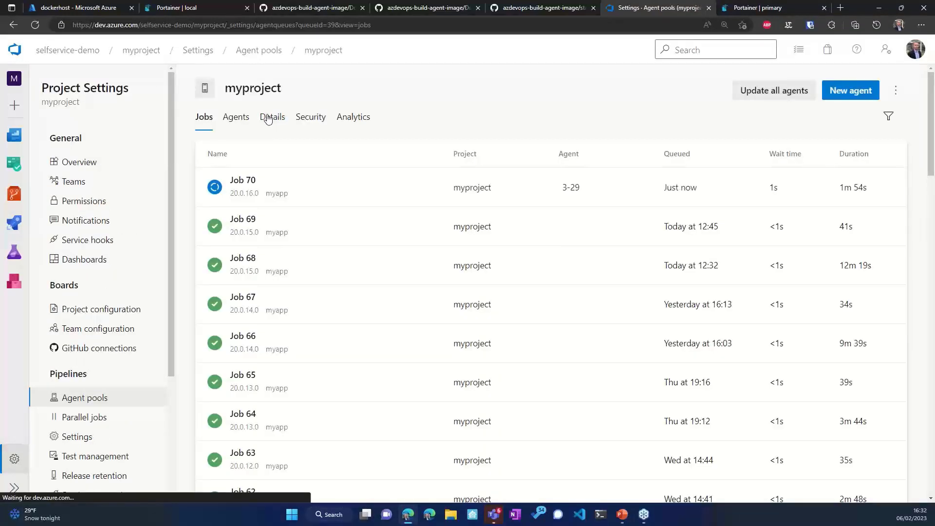
left_click(236, 118)
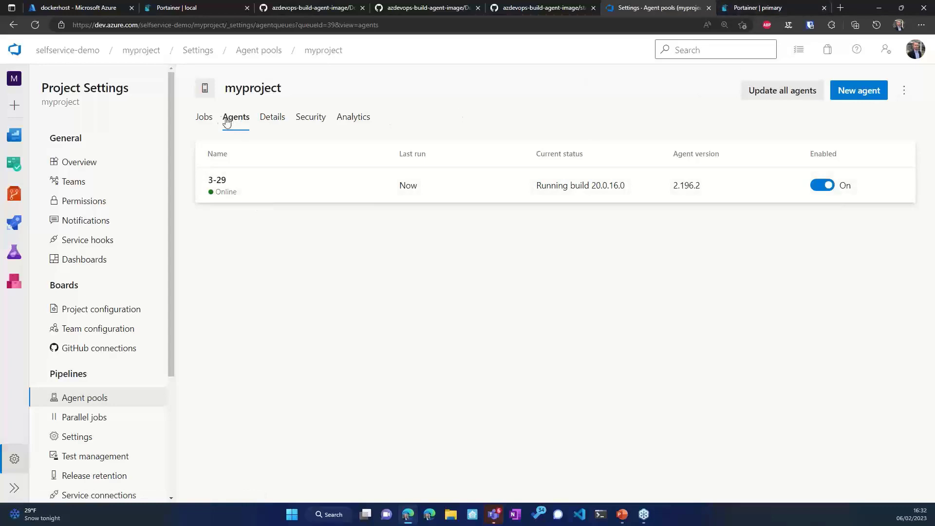
Return from the project settings to the job logs of pipeline run 20.0.16.0.
key("alt+Left")
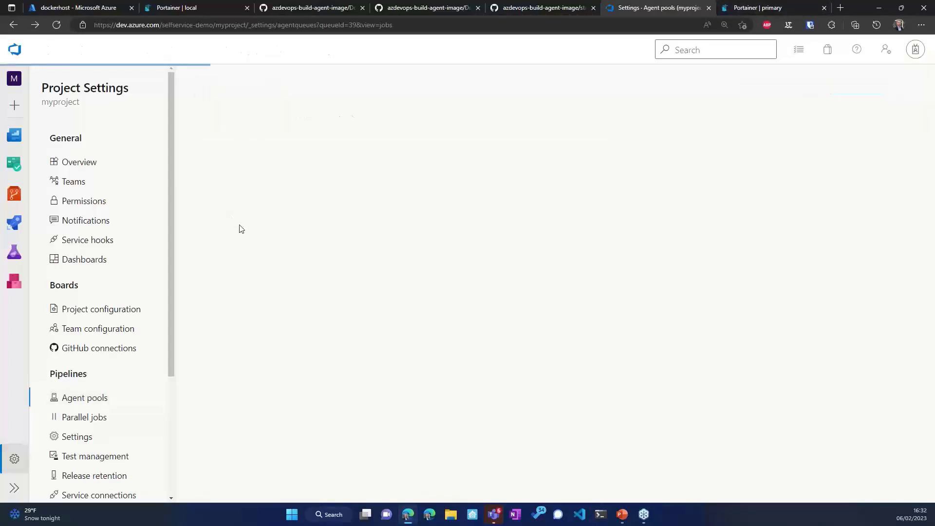
key("alt+Left")
key("alt+Left")
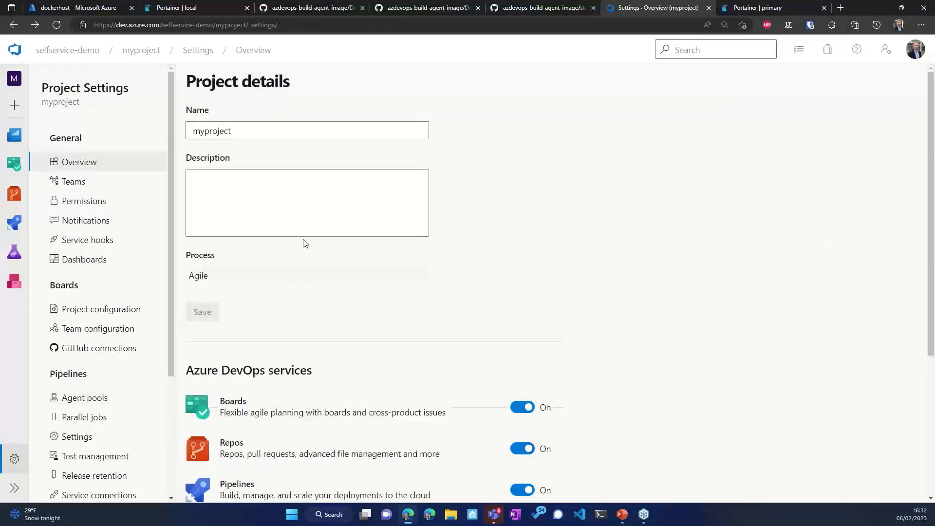
key("alt+Left")
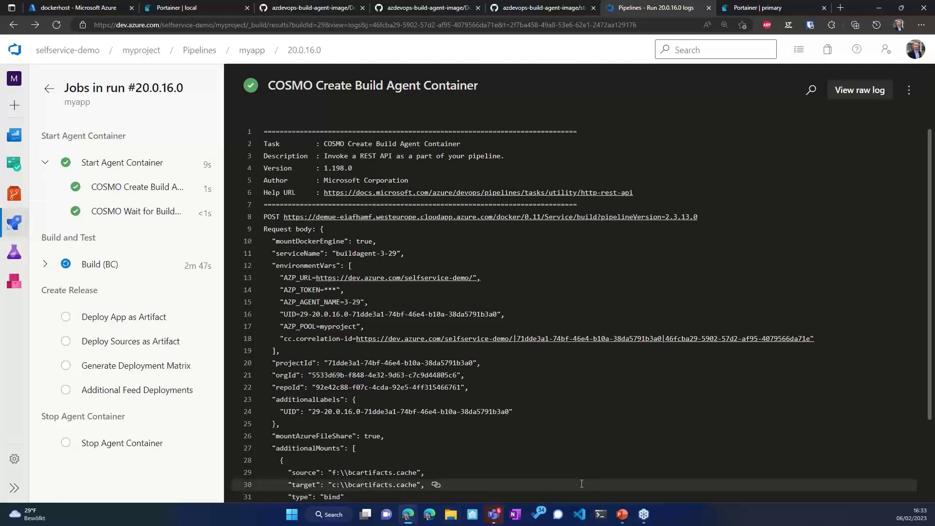
Switch to PowerPoint, present from the "Azure DevOps on-demand agents" slide and advance to "Implementation – GitHub runner container".
left_click(627, 523)
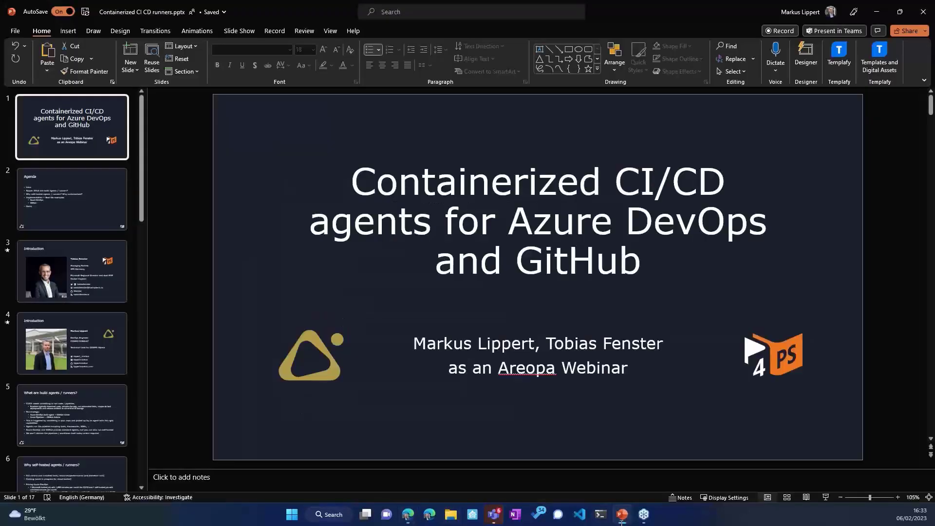
scroll(63, 390, "down", 6)
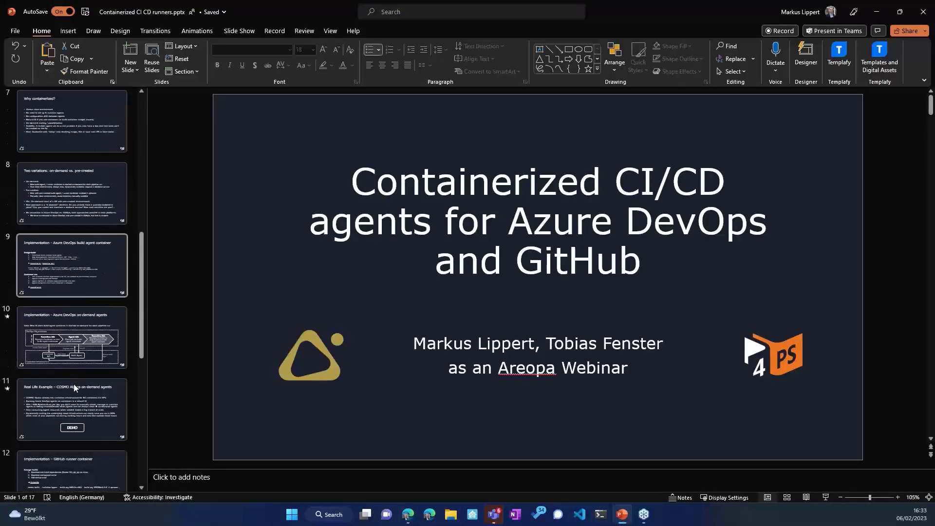
left_click(90, 326)
key("shift+F5")
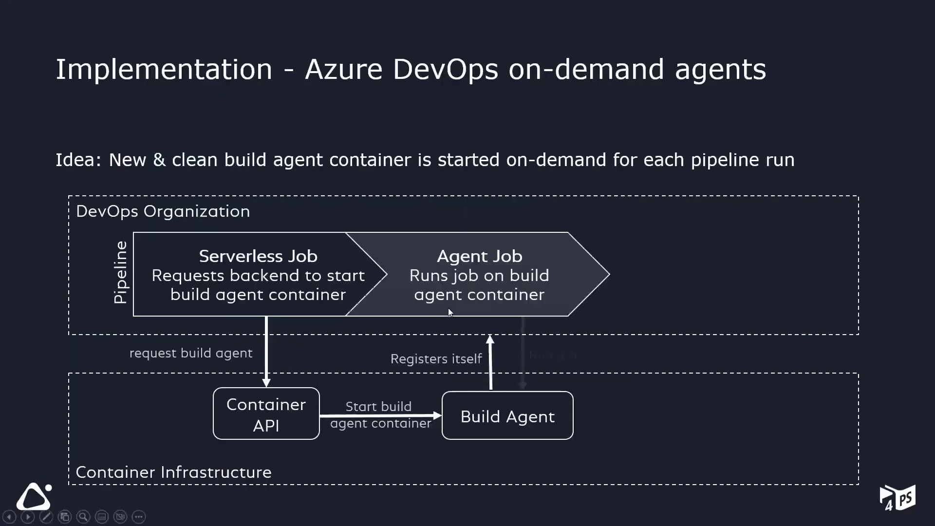
key("Right")
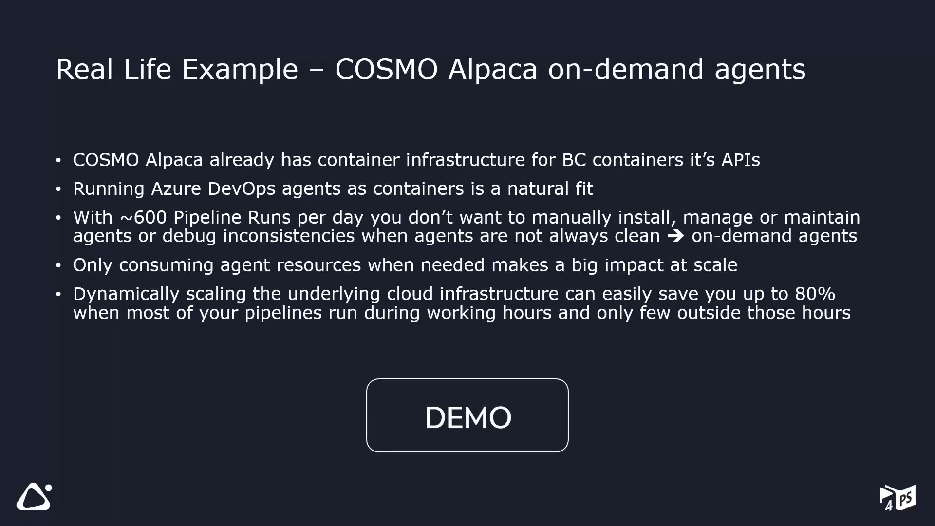
key("Right")
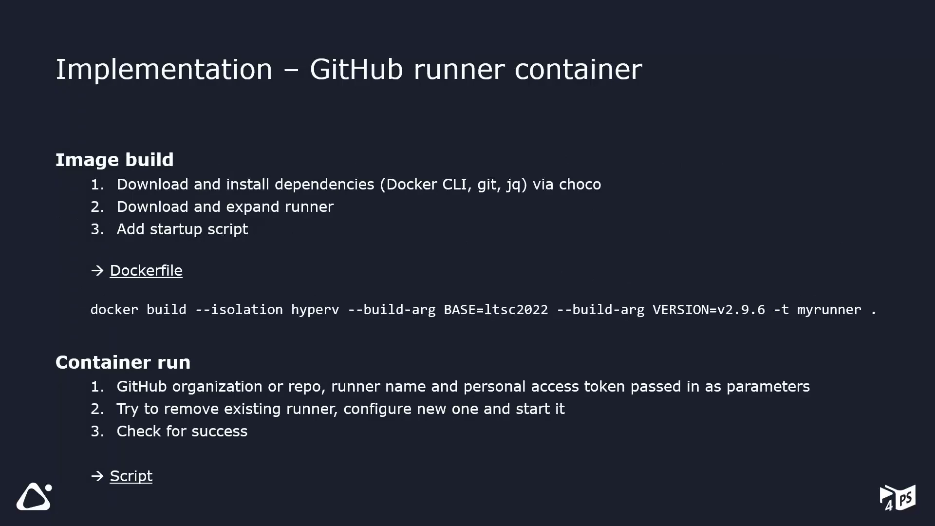